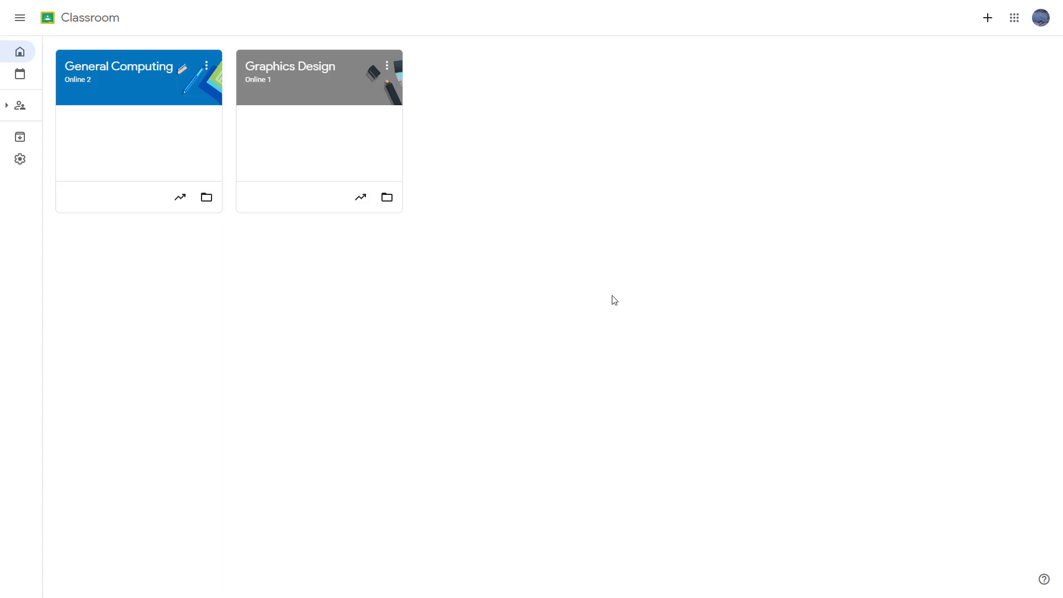
Expand the left navigation drawer listing Home, Calendar, the teaching classes and Settings.
{"action": "mouse_move", "coordinate": [22, 180]}
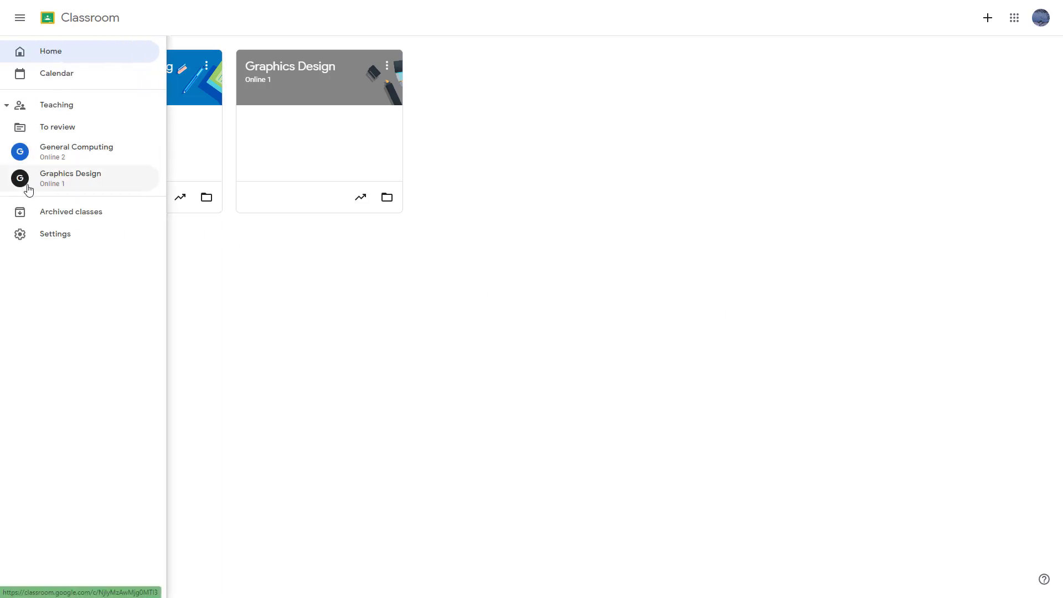
Go to Classroom Settings and bring up the current profile picture view.
{"action": "left_click", "coordinate": [54, 235]}
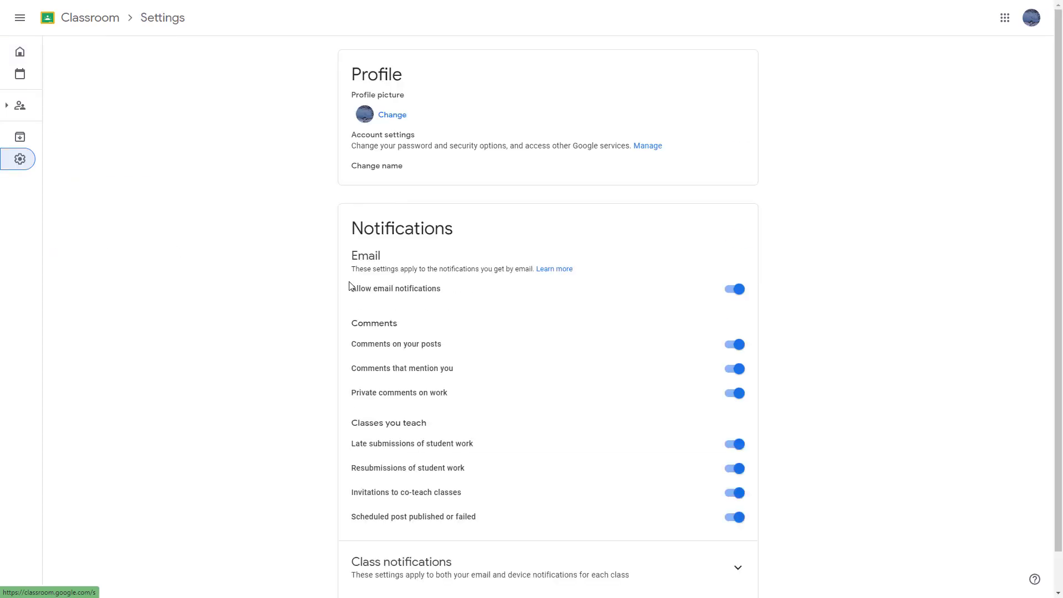
{"action": "scroll", "coordinate": [403, 256], "scroll_direction": "down", "scroll_amount": 1}
{"action": "scroll", "coordinate": [423, 273], "scroll_direction": "up", "scroll_amount": 1}
{"action": "left_click", "coordinate": [388, 117]}
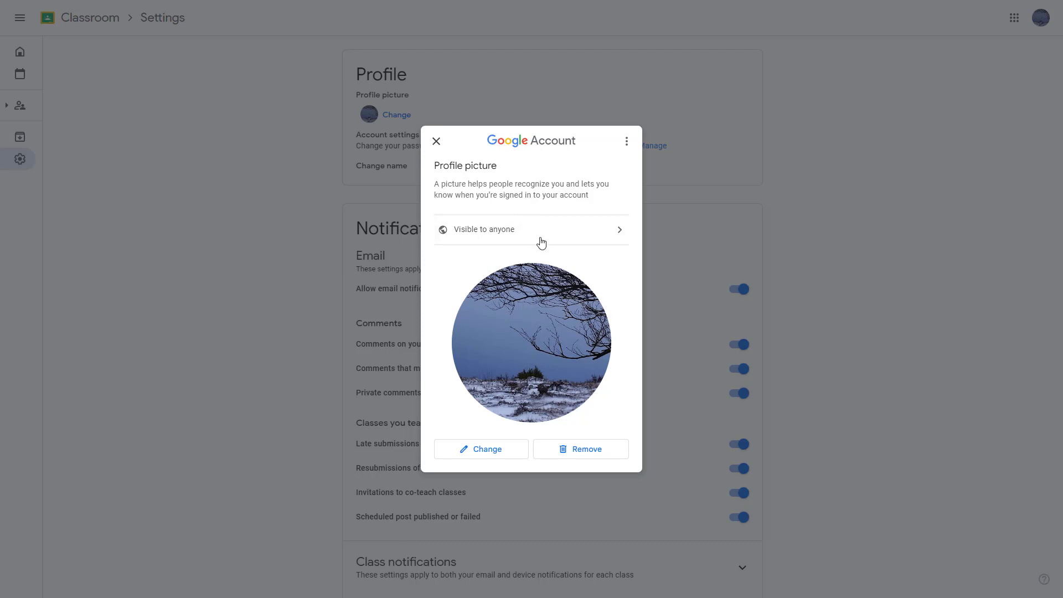
Search the illustration library for 'computer' and open the retro computer illustration.
{"action": "left_click", "coordinate": [488, 451]}
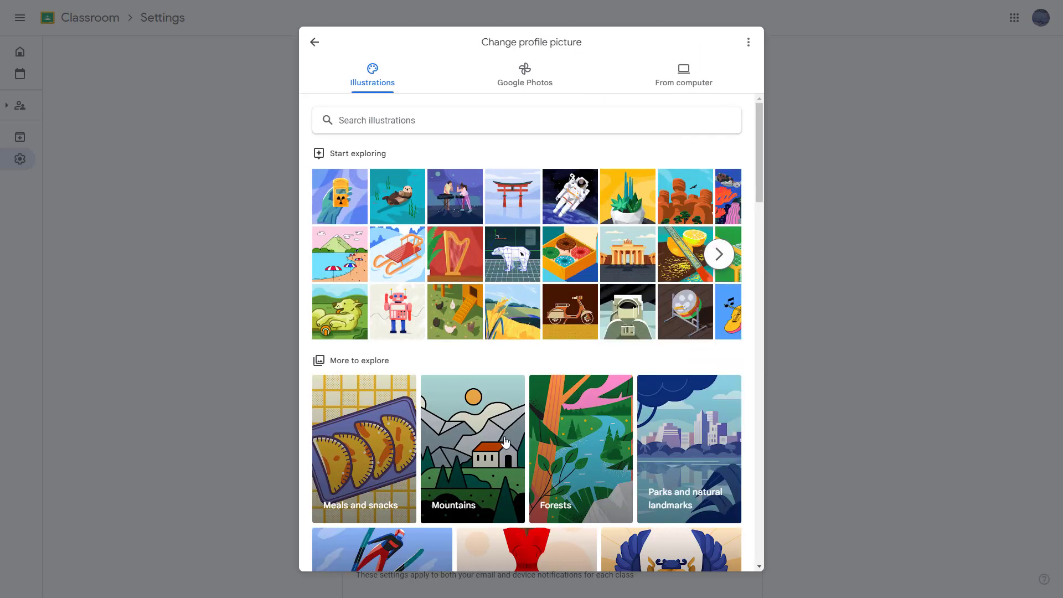
{"action": "scroll", "coordinate": [519, 424], "scroll_direction": "down", "scroll_amount": 10}
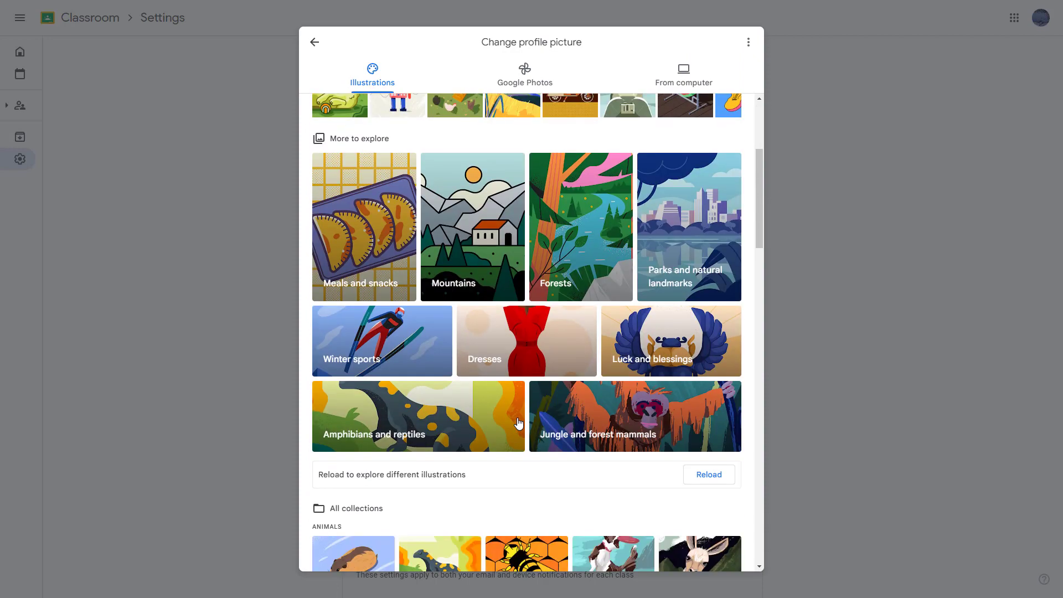
{"action": "scroll", "coordinate": [512, 423], "scroll_direction": "up", "scroll_amount": 10}
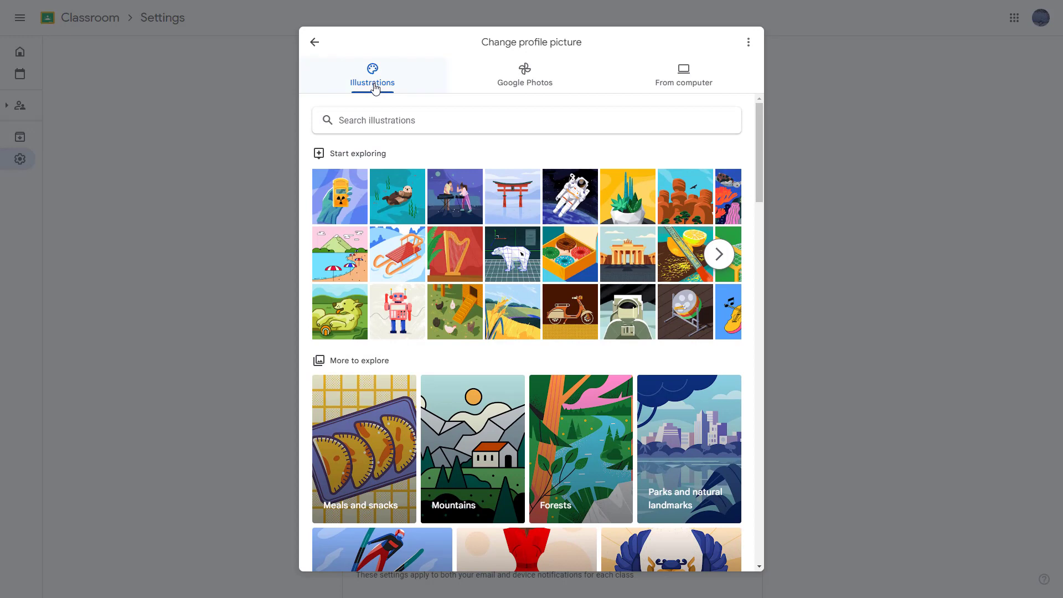
{"action": "left_click", "coordinate": [413, 121]}
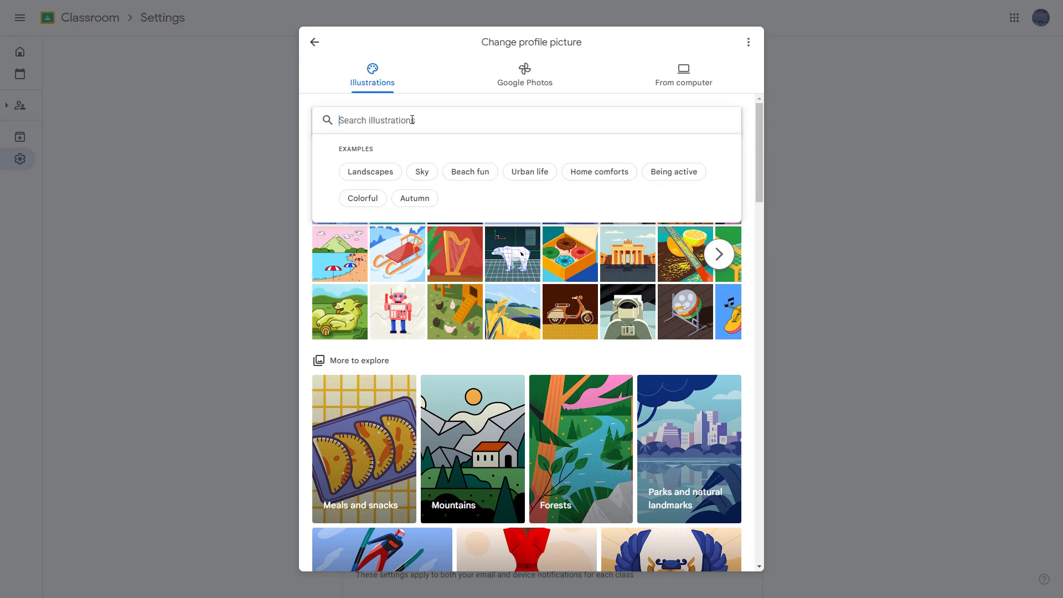
{"action": "type", "text": "computer"}
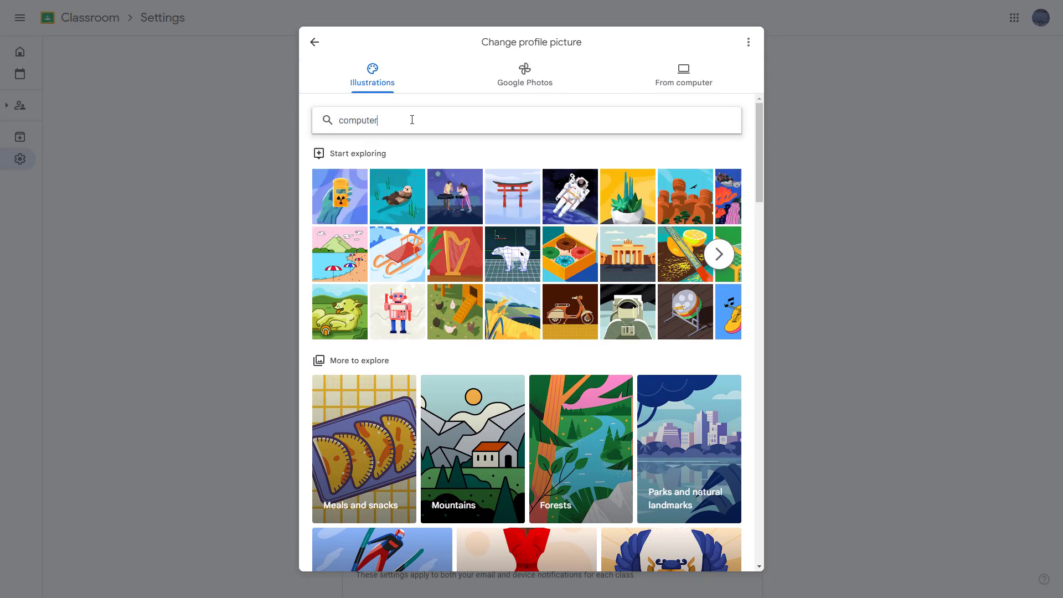
{"action": "key", "text": "Return"}
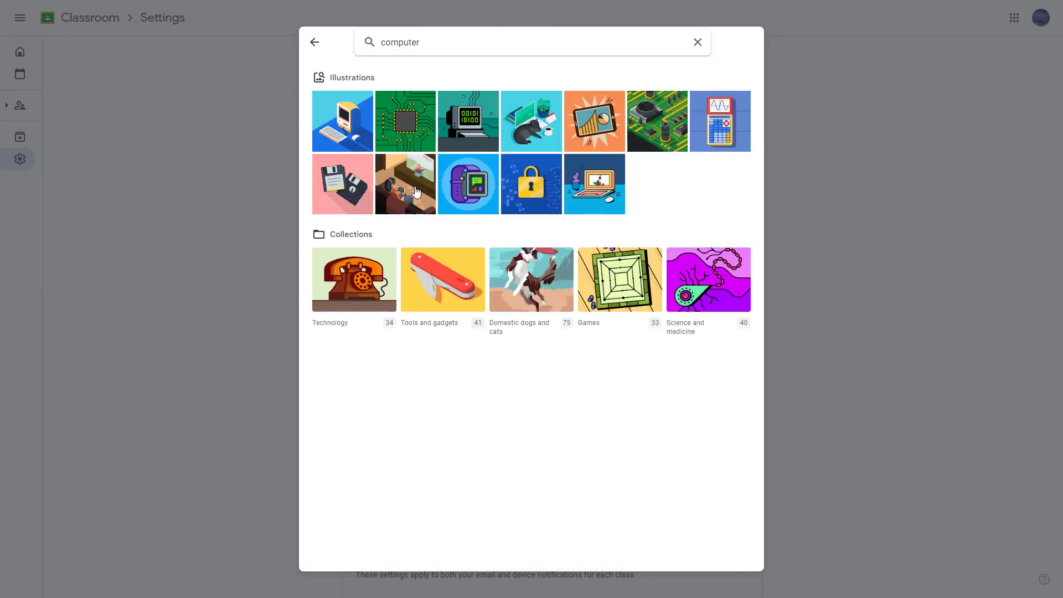
{"action": "left_click", "coordinate": [337, 121]}
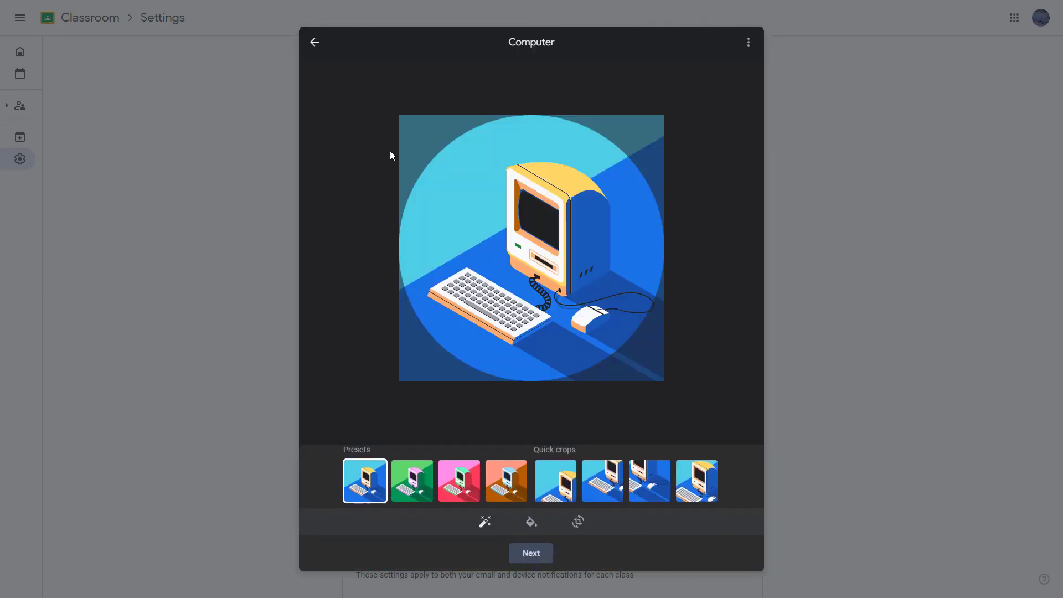
Try the green and pink colour presets, settling back on green.
{"action": "left_click", "coordinate": [430, 475]}
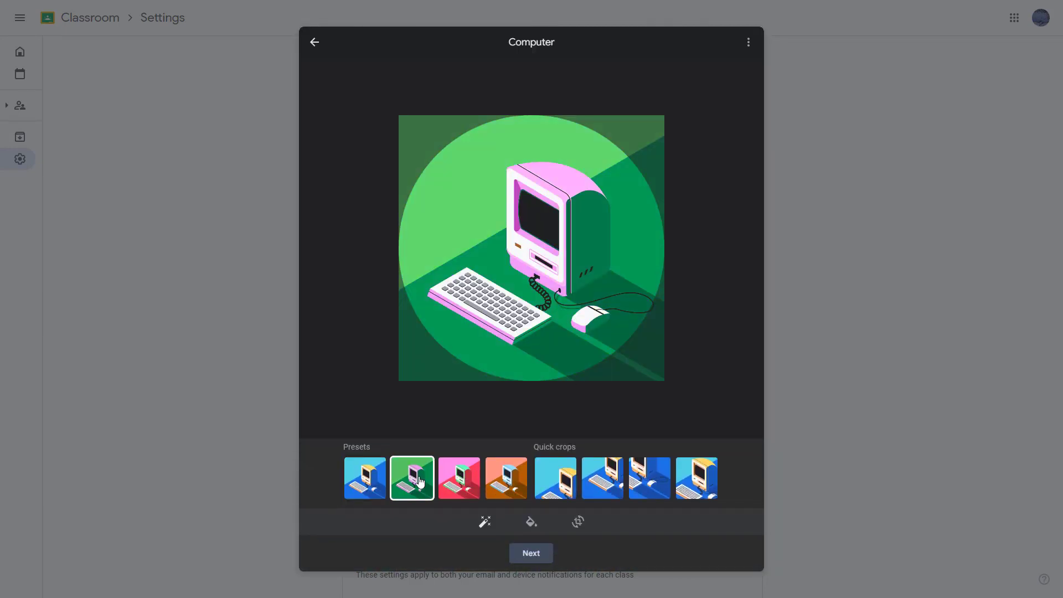
{"action": "left_click", "coordinate": [443, 479]}
{"action": "left_click", "coordinate": [414, 479]}
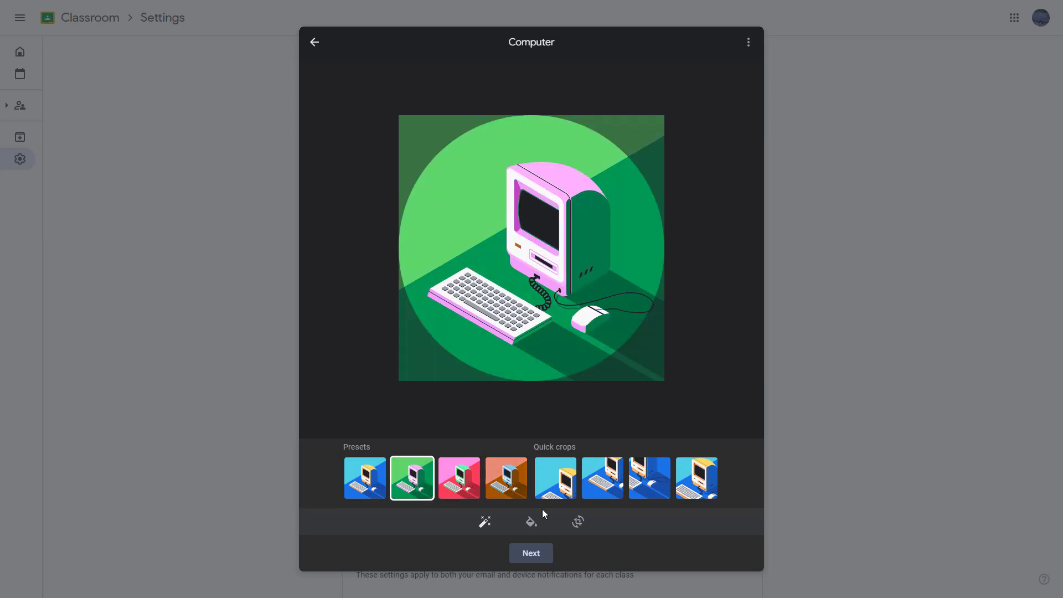
Recolour the illustration's computer yellow-green.
{"action": "left_click", "coordinate": [531, 523]}
{"action": "left_click", "coordinate": [563, 468]}
{"action": "left_click", "coordinate": [538, 490]}
{"action": "left_click", "coordinate": [561, 508]}
{"action": "left_click_drag", "start_coordinate": [563, 523], "coordinate": [514, 459]}
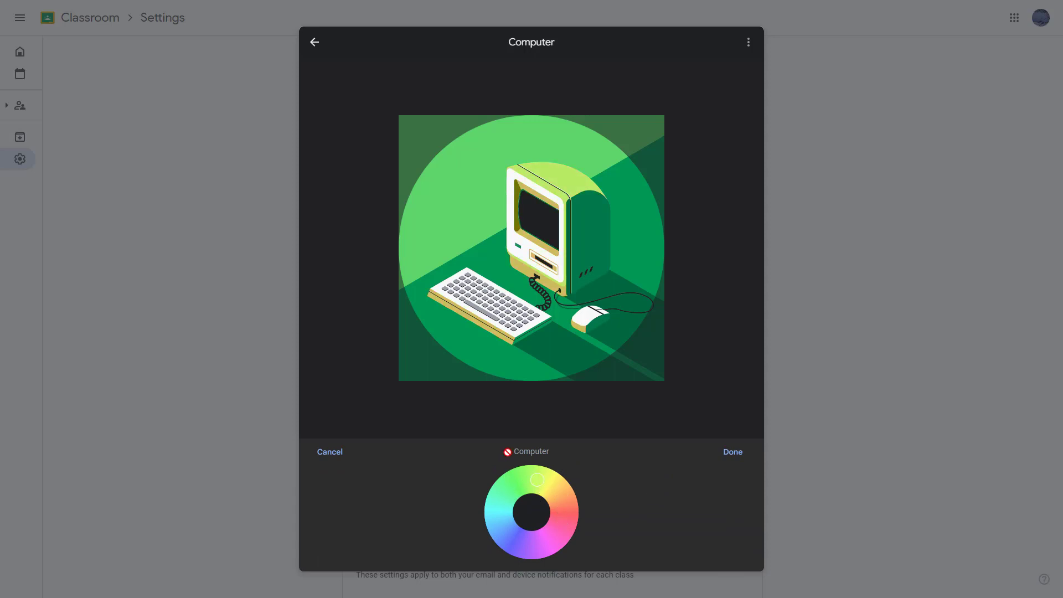
{"action": "left_click", "coordinate": [728, 453]}
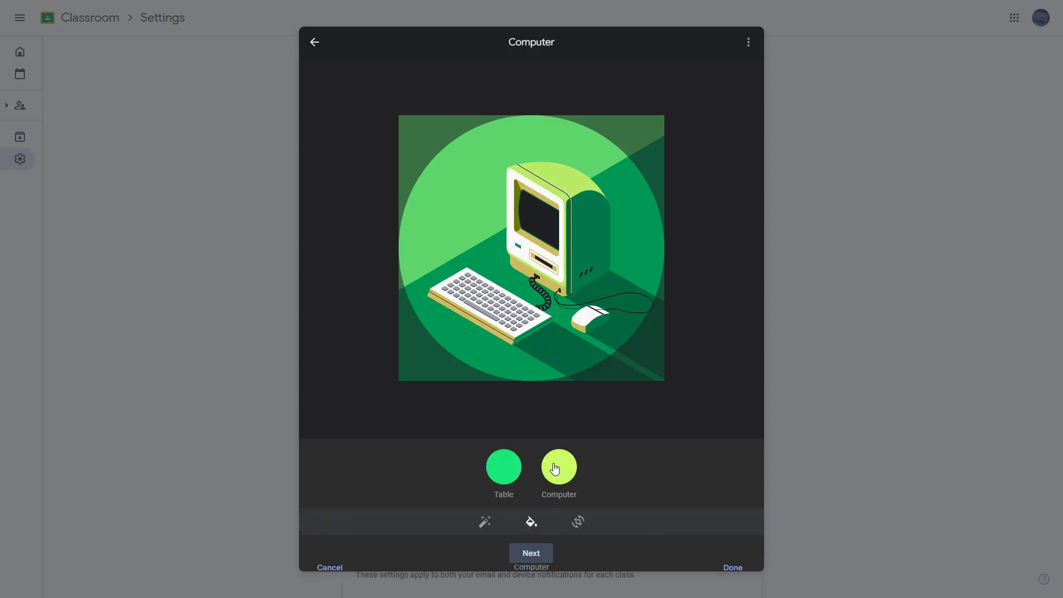
Recolour the table and background blue.
{"action": "left_click", "coordinate": [498, 469]}
{"action": "left_click", "coordinate": [501, 499]}
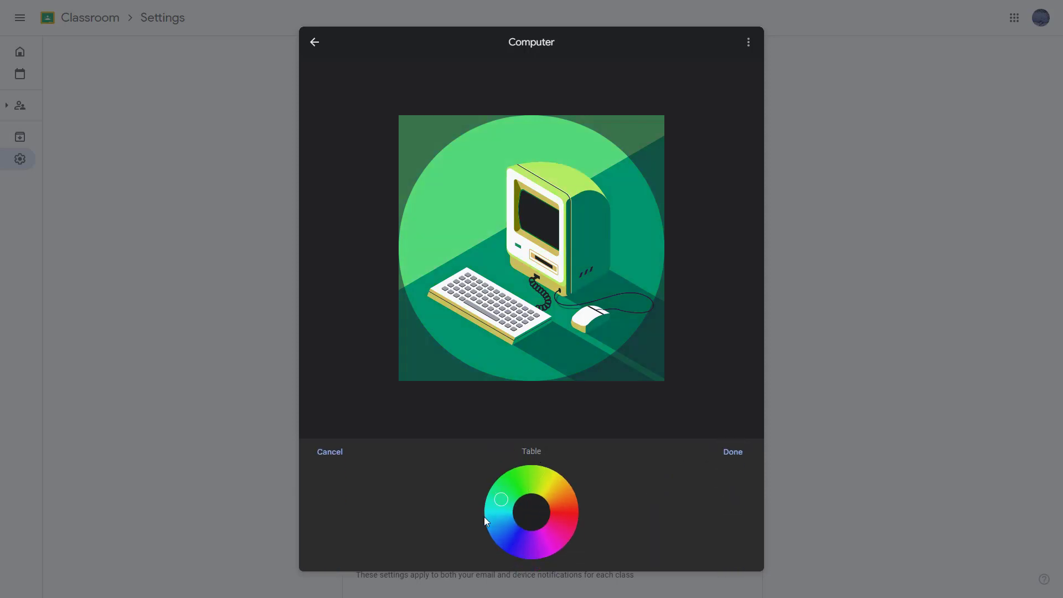
{"action": "left_click", "coordinate": [732, 452]}
Crop slightly into the blue computer illustration and save it as the profile picture.
{"action": "left_click", "coordinate": [578, 522]}
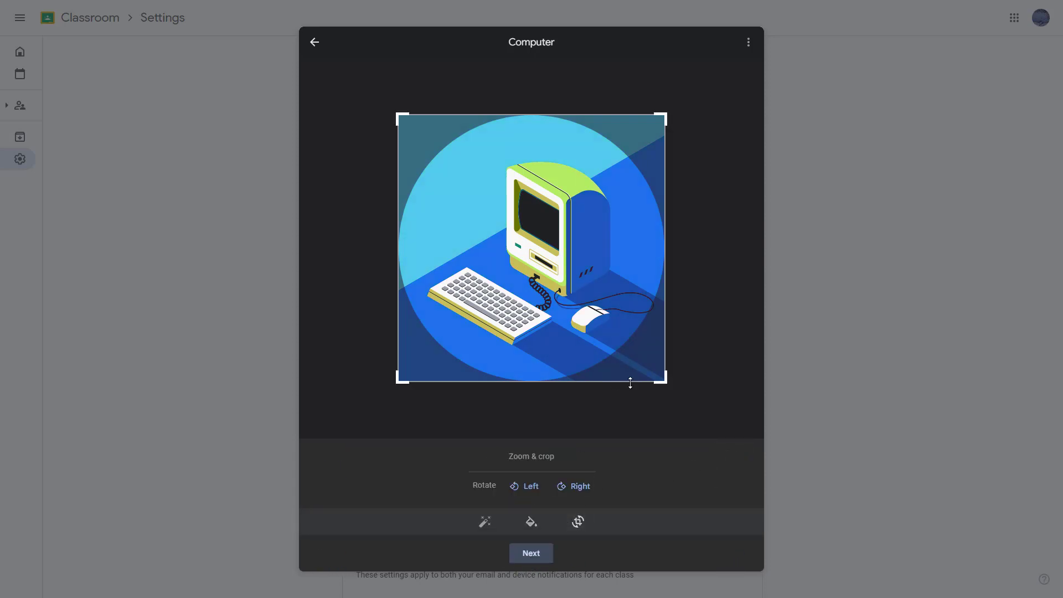
{"action": "left_click_drag", "start_coordinate": [664, 385], "coordinate": [639, 361]}
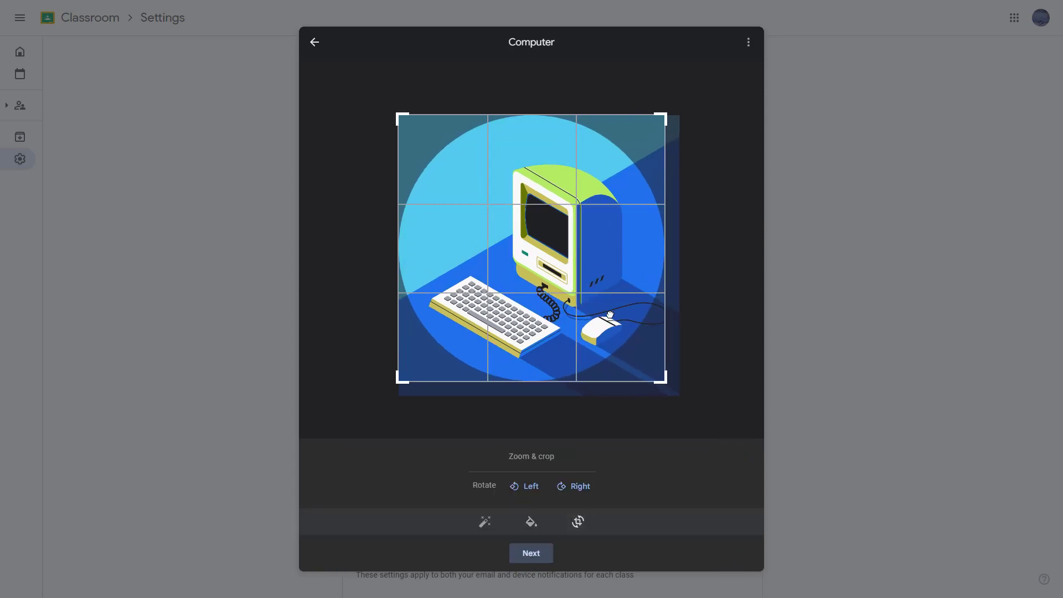
{"action": "left_click_drag", "start_coordinate": [401, 118], "coordinate": [416, 133]}
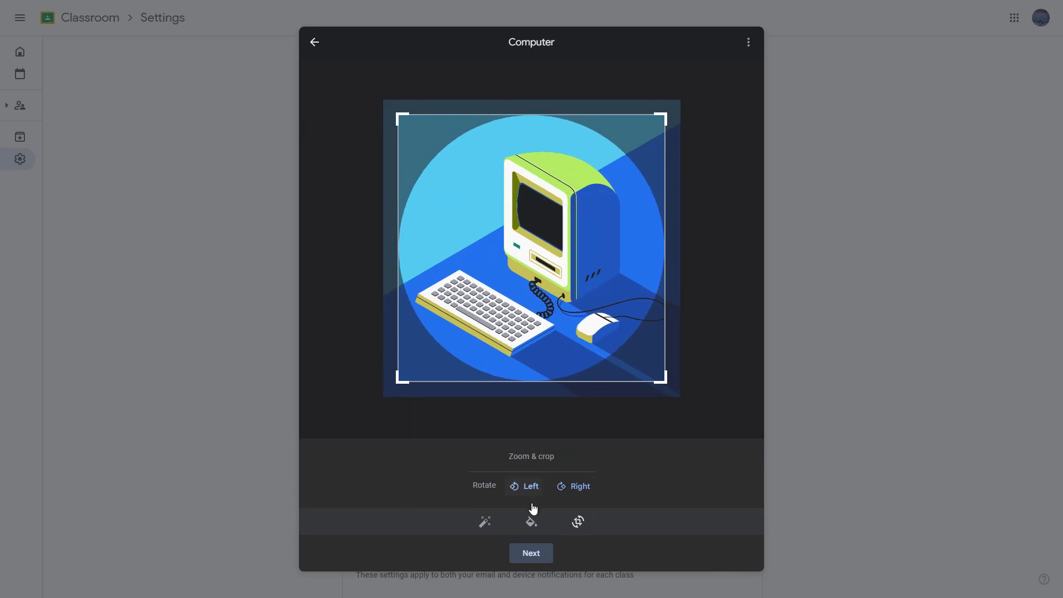
{"action": "left_click", "coordinate": [540, 554]}
{"action": "left_click", "coordinate": [556, 548]}
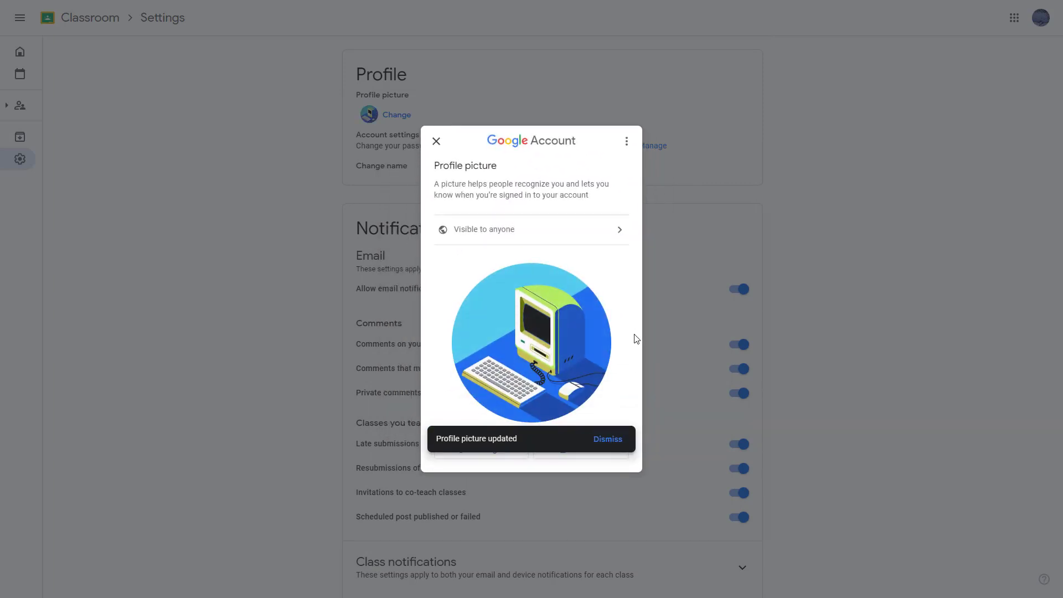
{"action": "left_click", "coordinate": [438, 142]}
{"action": "left_click", "coordinate": [394, 115]}
{"action": "left_click", "coordinate": [490, 231]}
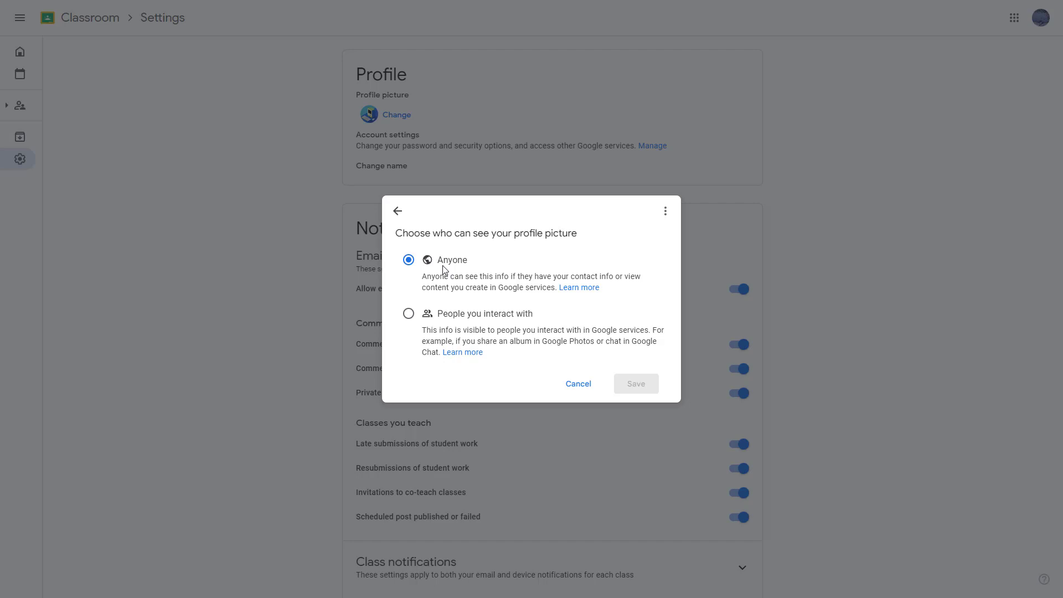
{"action": "left_click", "coordinate": [476, 315]}
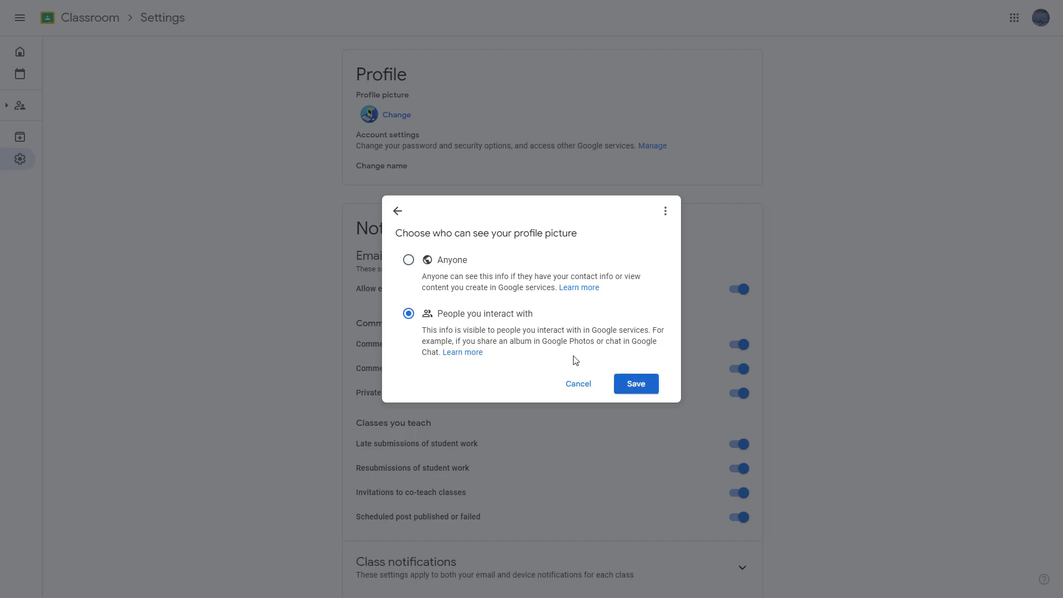
{"action": "left_click", "coordinate": [446, 267]}
{"action": "left_click", "coordinate": [578, 386]}
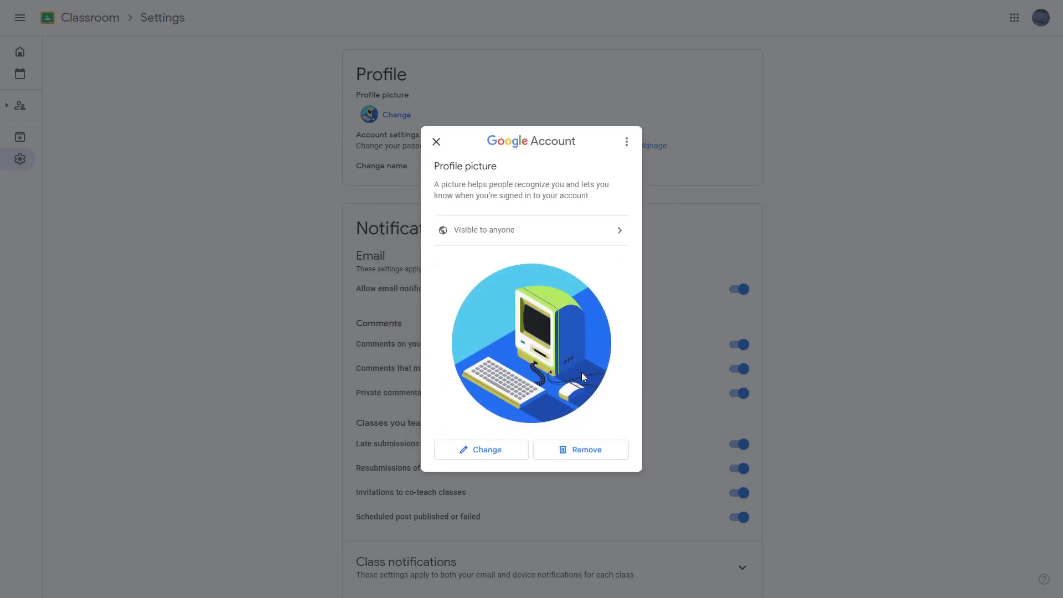
{"action": "left_click", "coordinate": [437, 141]}
{"action": "left_click", "coordinate": [391, 114]}
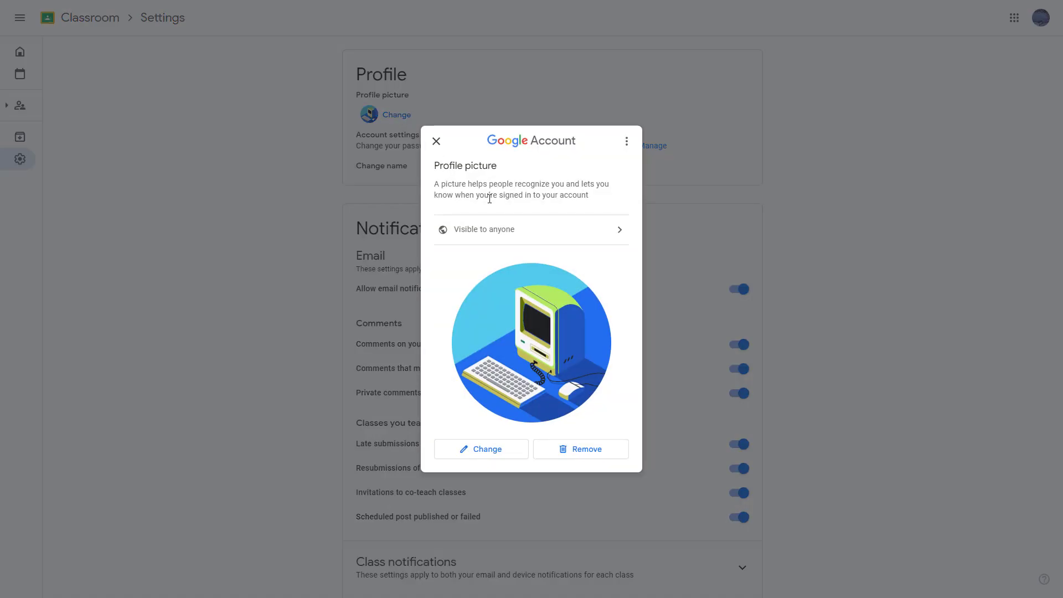
Browse the Google Photos pictures, then switch to the From computer upload option.
{"action": "left_click", "coordinate": [492, 450]}
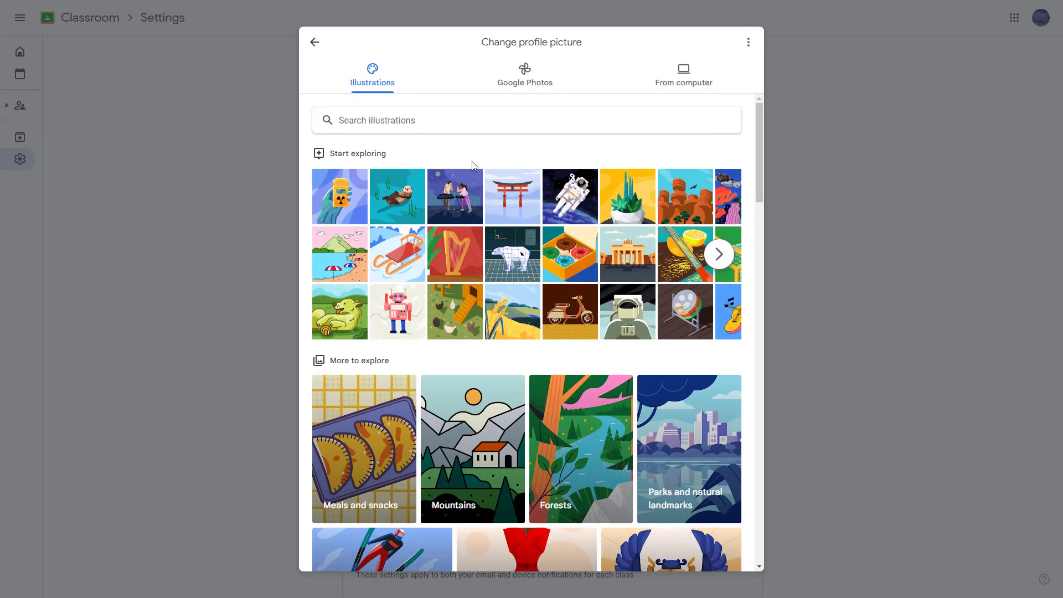
{"action": "left_click", "coordinate": [520, 85]}
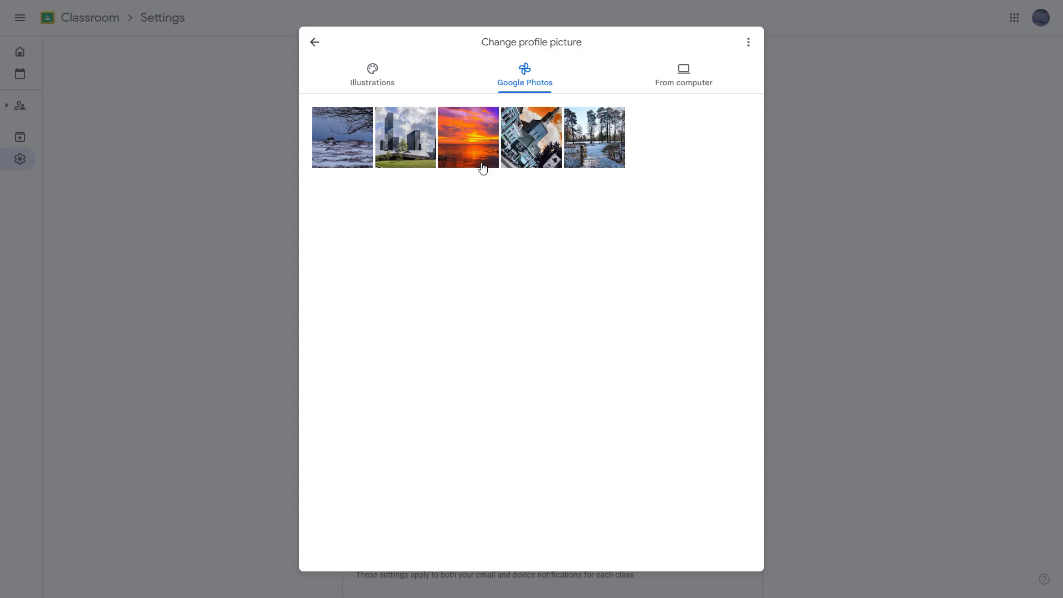
{"action": "left_click", "coordinate": [688, 81]}
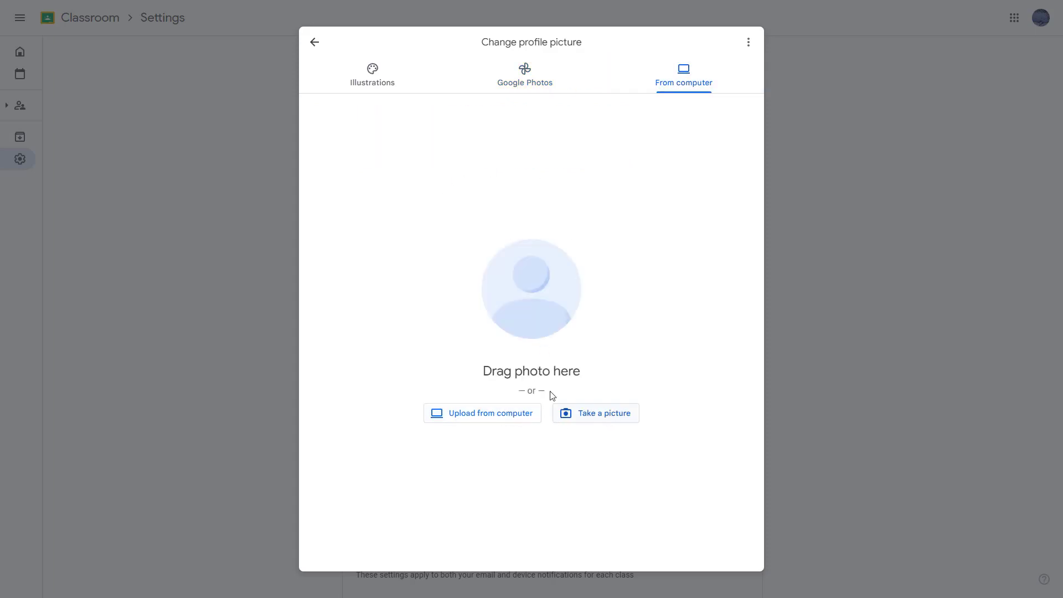
Upload Picture of 3.png from the TT (L:) drive.
{"action": "left_click", "coordinate": [500, 417]}
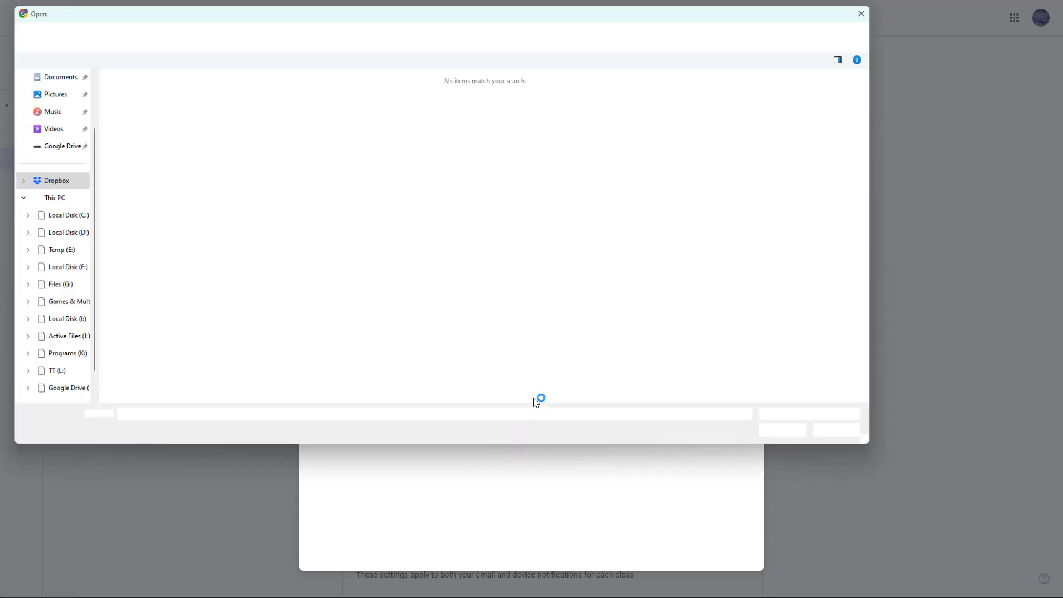
{"action": "scroll", "coordinate": [67, 285], "scroll_direction": "down", "scroll_amount": 1}
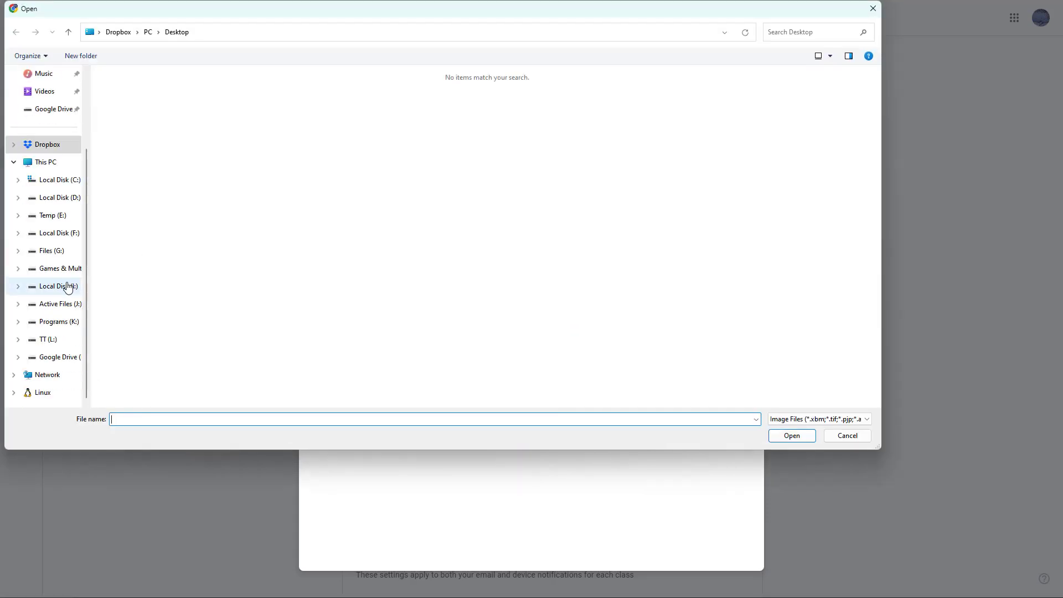
{"action": "left_click", "coordinate": [52, 339]}
{"action": "scroll", "coordinate": [643, 201], "scroll_direction": "down", "scroll_amount": 10}
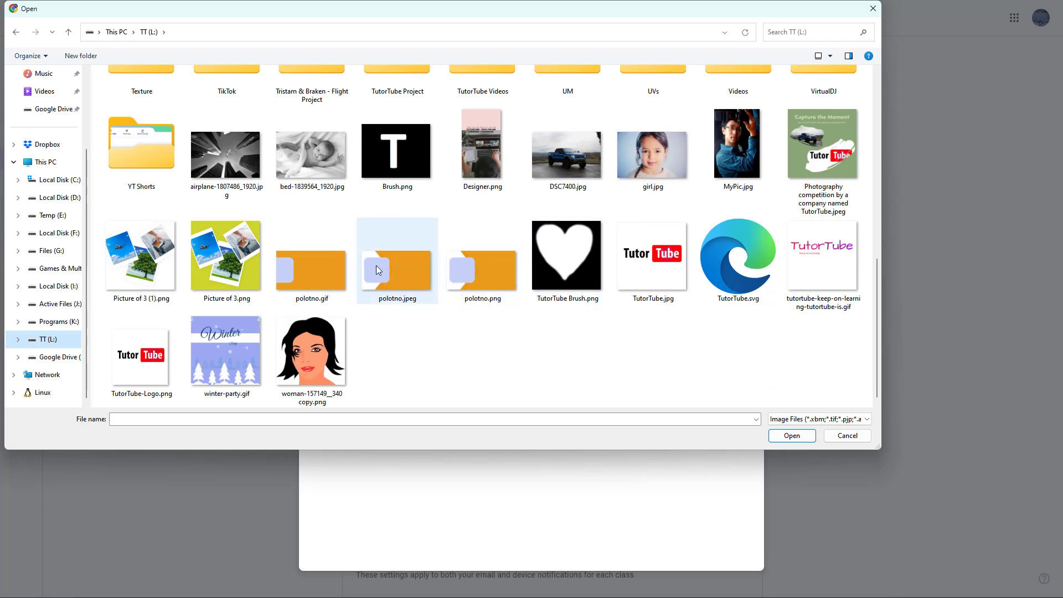
{"action": "left_click", "coordinate": [231, 266]}
{"action": "left_click", "coordinate": [792, 435]}
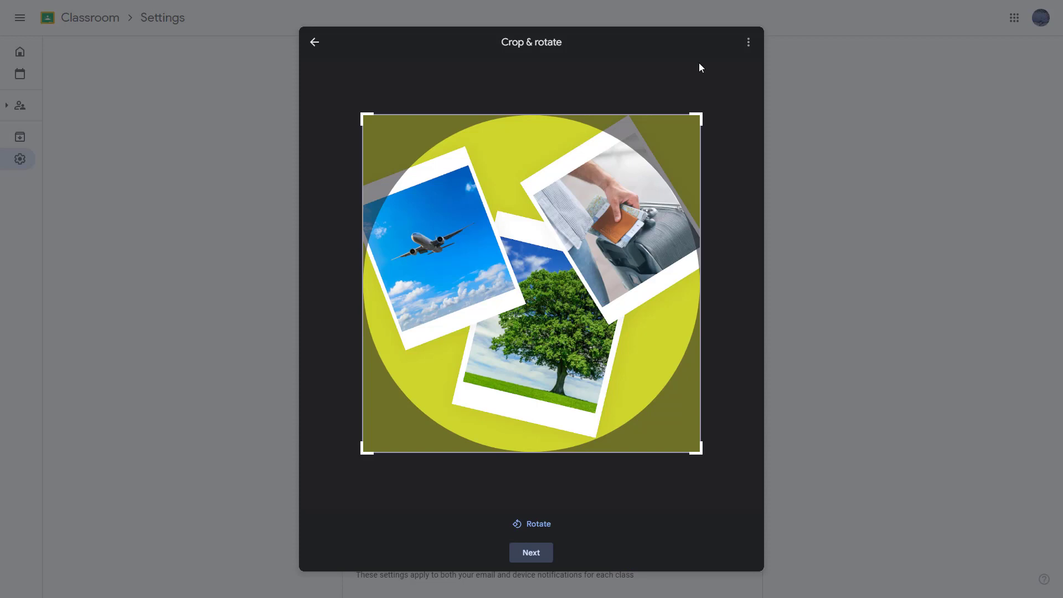
Abandon the Picture of 3.png upload and close the profile picture dialog.
{"action": "left_click", "coordinate": [748, 44]}
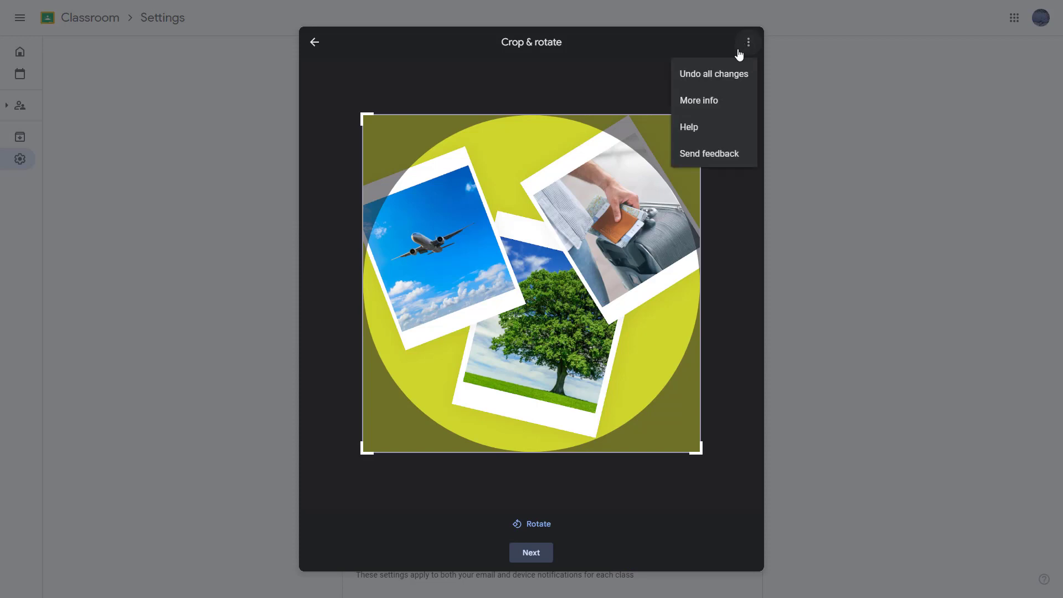
{"action": "left_click", "coordinate": [321, 42]}
{"action": "left_click", "coordinate": [324, 45]}
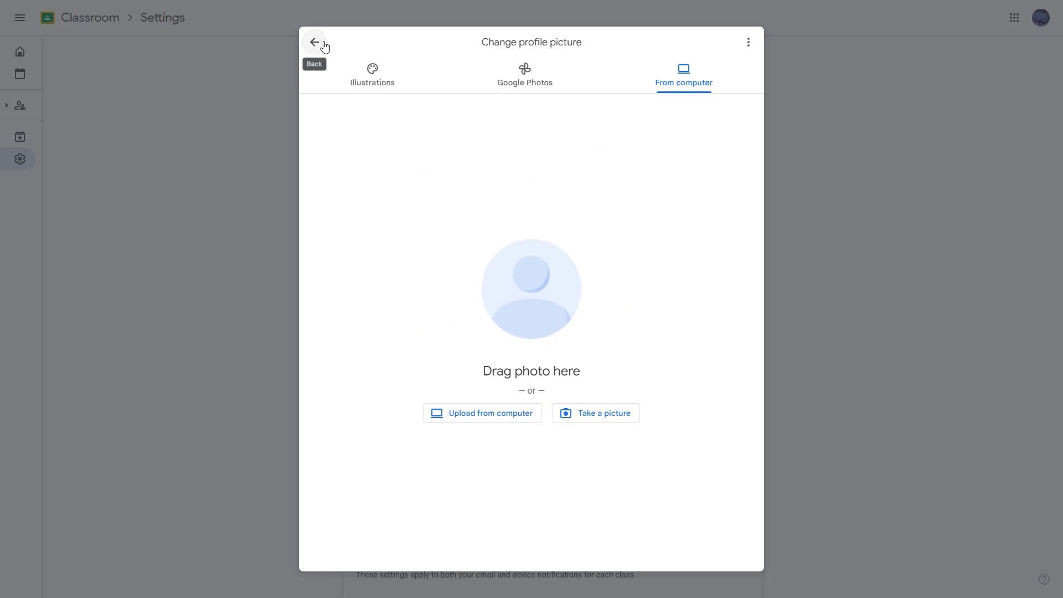
{"action": "left_click", "coordinate": [323, 45]}
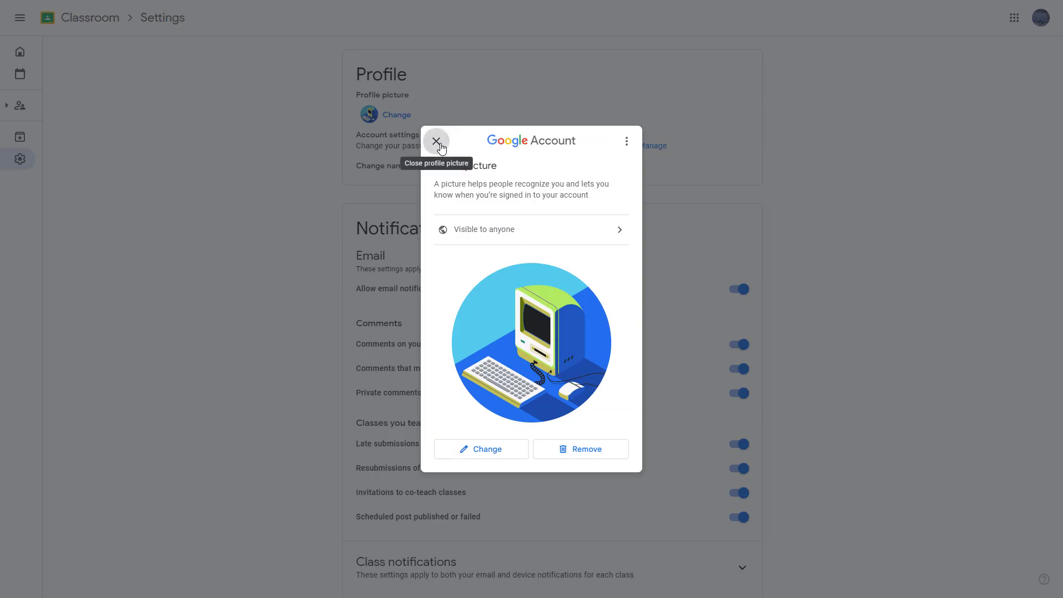
{"action": "left_click", "coordinate": [437, 141]}
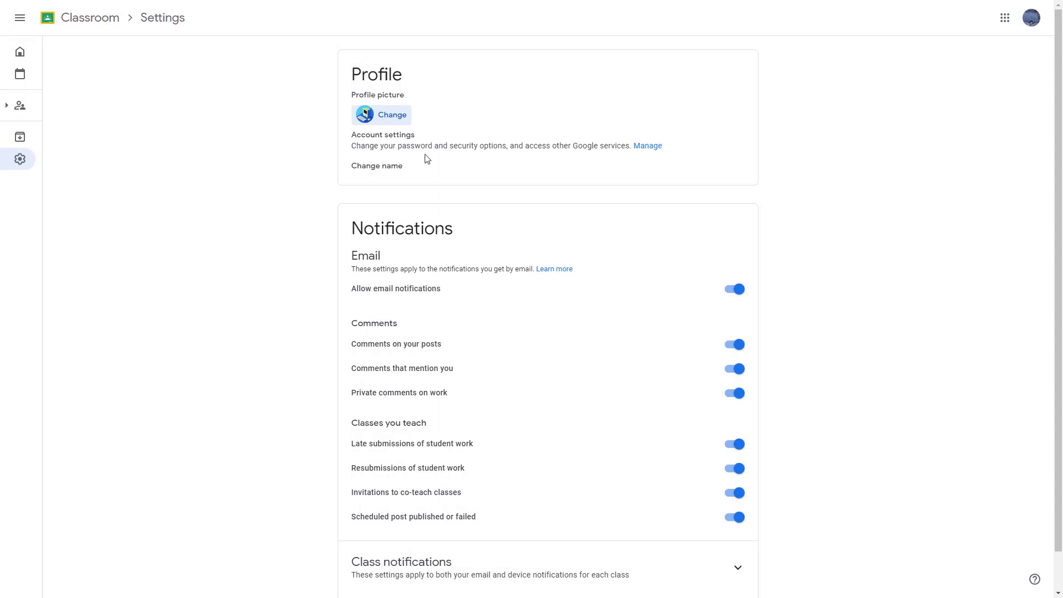
{"action": "left_click", "coordinate": [642, 146]}
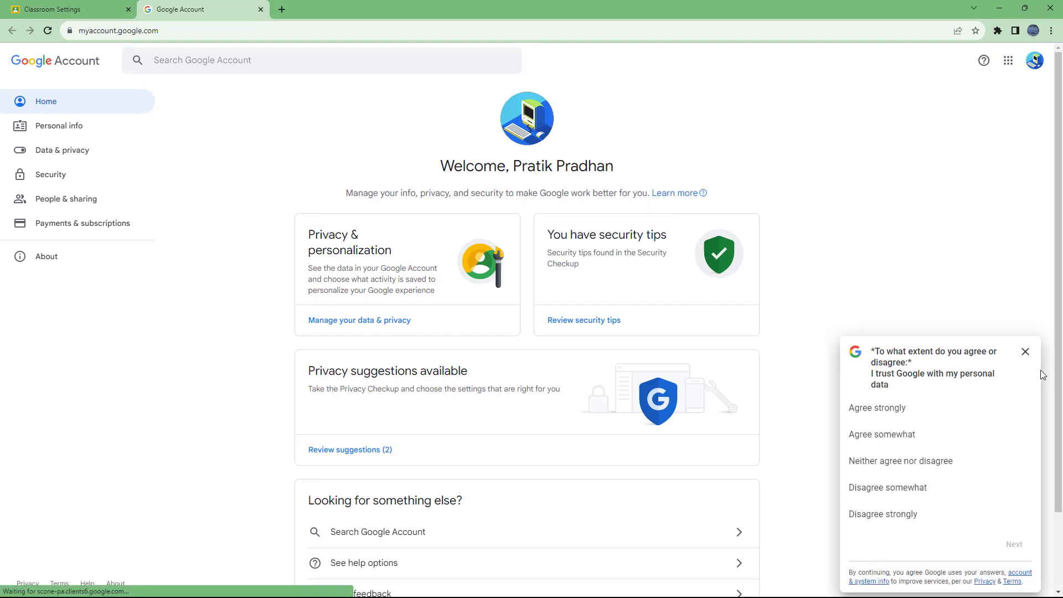
{"action": "left_click", "coordinate": [1026, 352]}
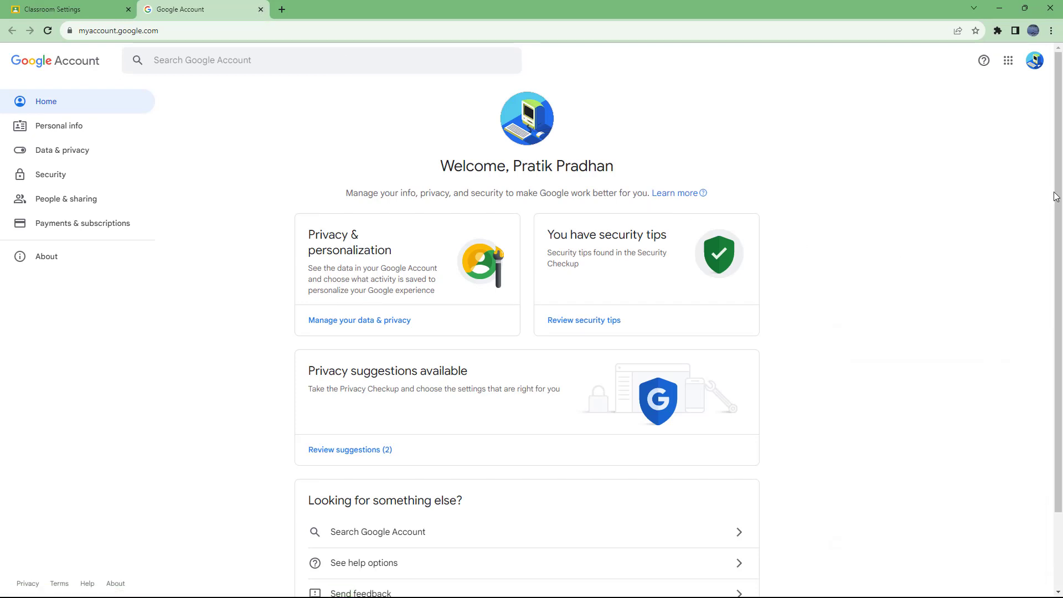
{"action": "left_click", "coordinate": [1033, 61]}
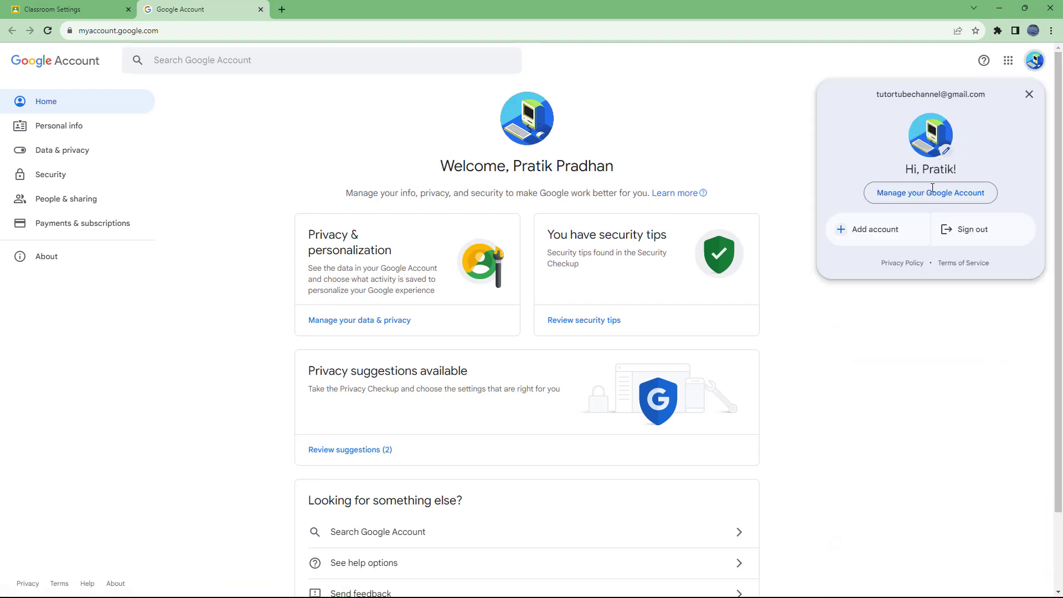
{"action": "left_click", "coordinate": [936, 321]}
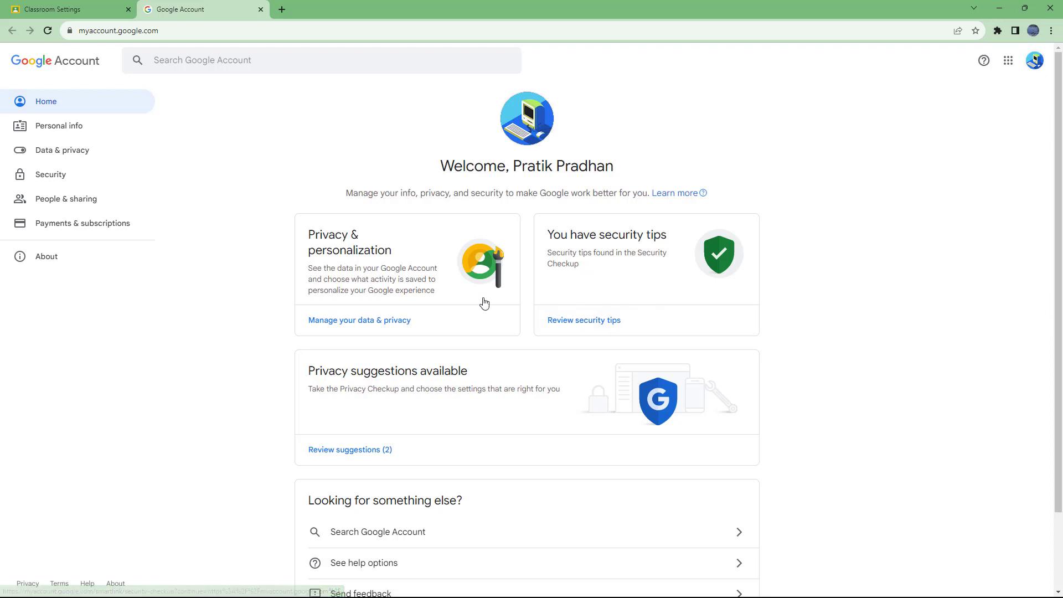
{"action": "left_click", "coordinate": [260, 10]}
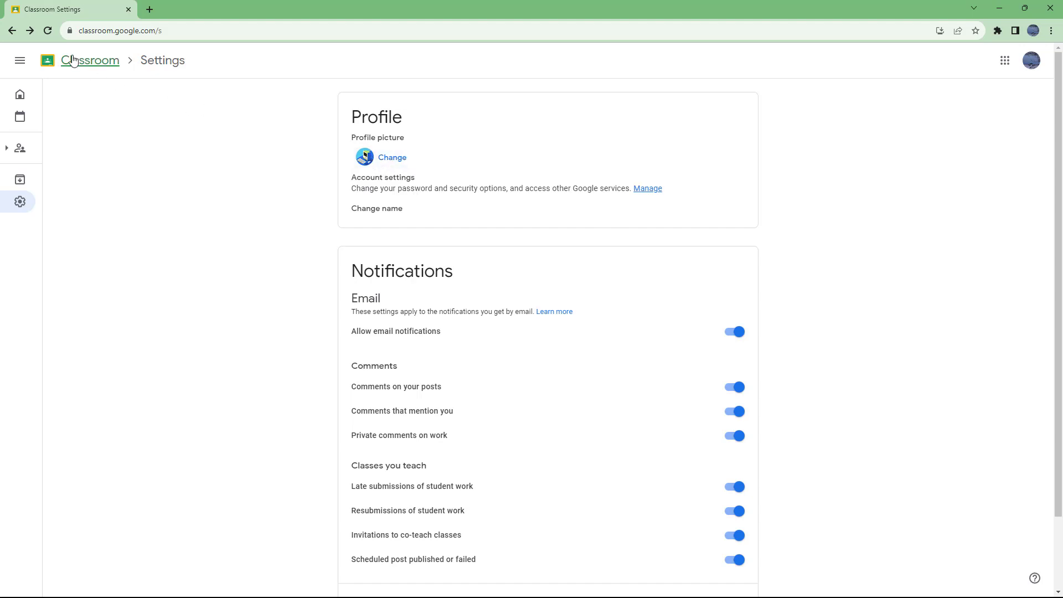
{"action": "left_click", "coordinate": [49, 31]}
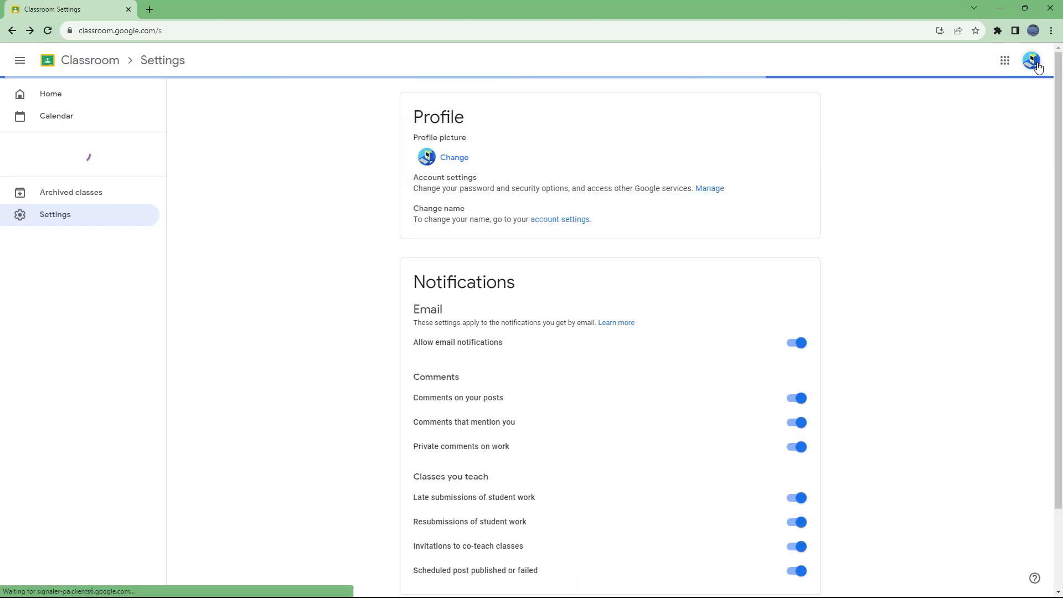
{"action": "left_click", "coordinate": [548, 220]}
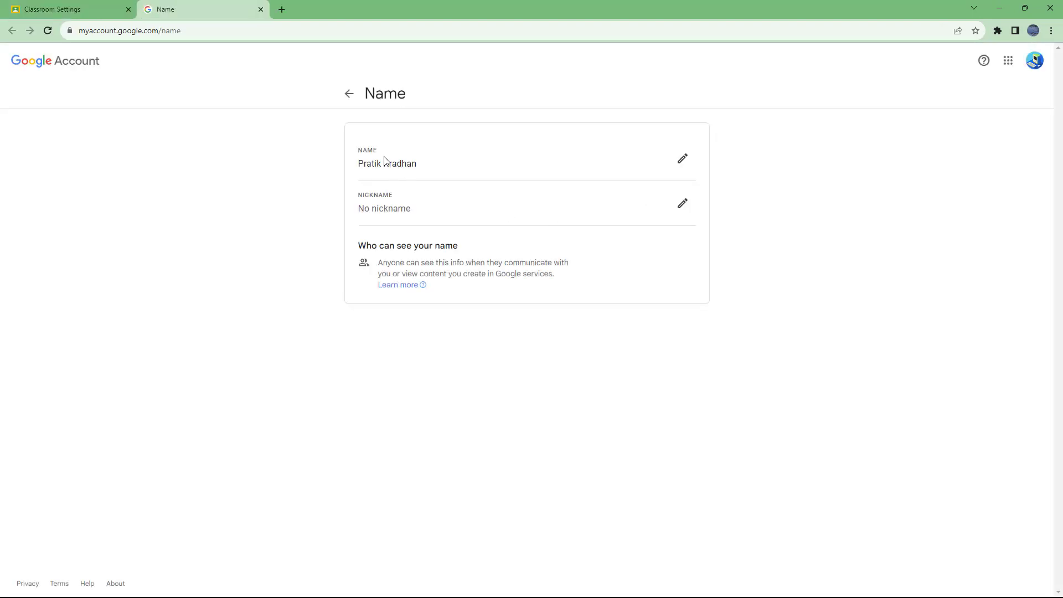
{"action": "left_click", "coordinate": [260, 9]}
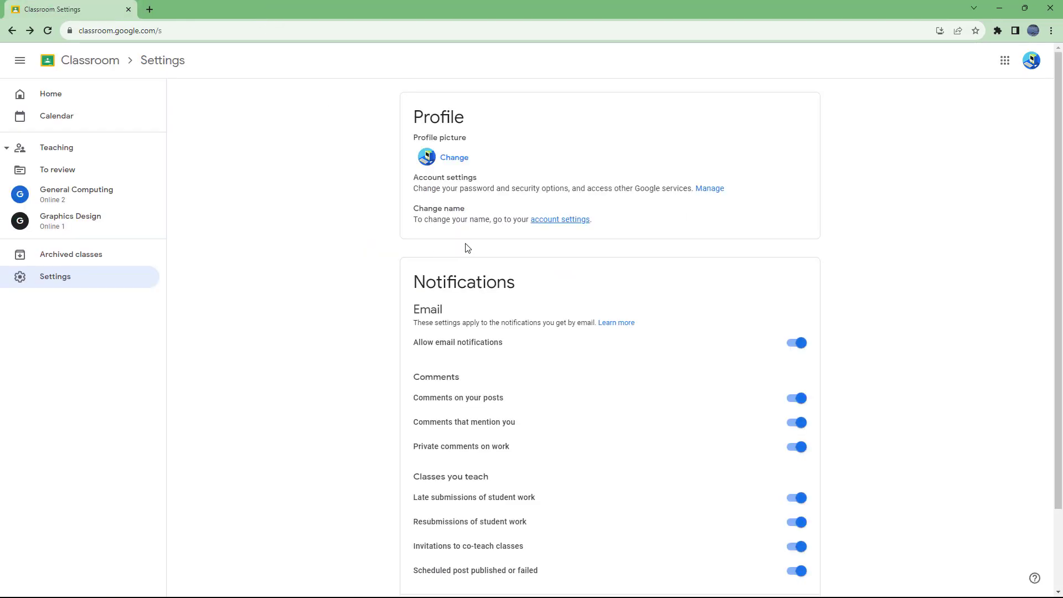
{"action": "scroll", "coordinate": [468, 243], "scroll_direction": "down", "scroll_amount": 2}
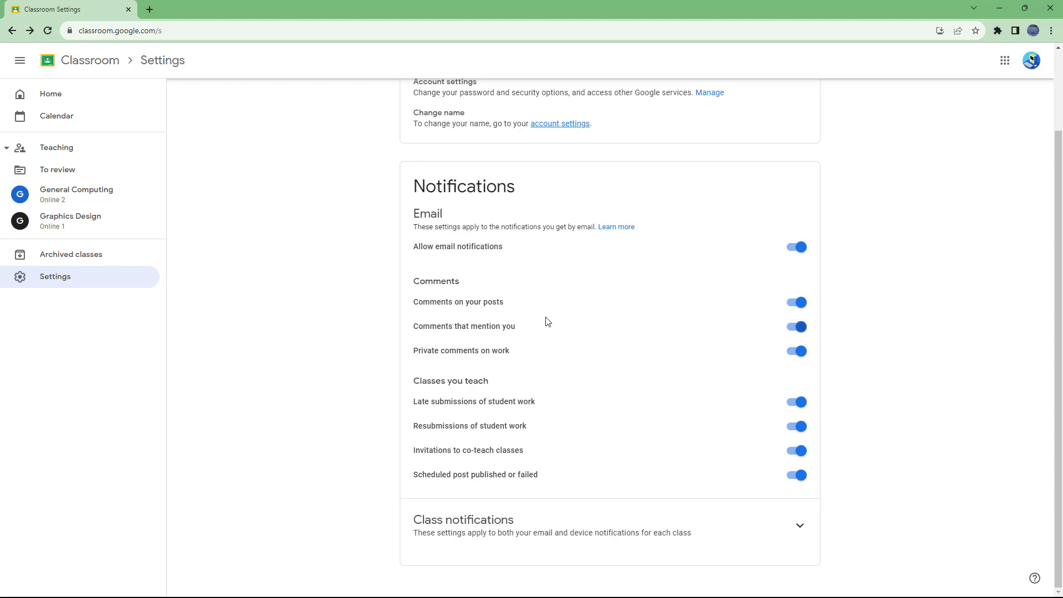
{"action": "left_click", "coordinate": [792, 250]}
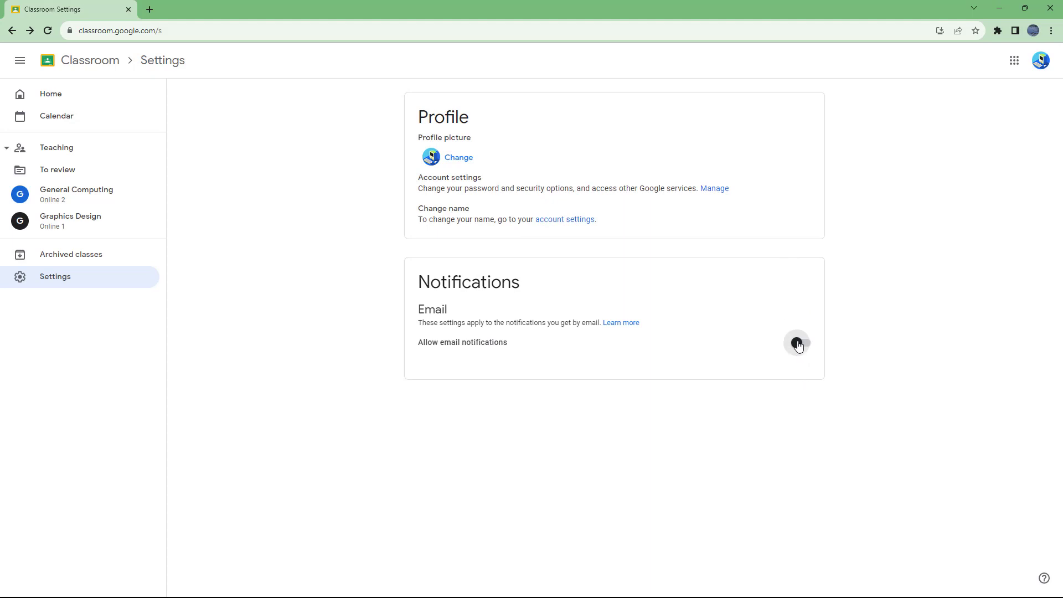
{"action": "left_click", "coordinate": [798, 344]}
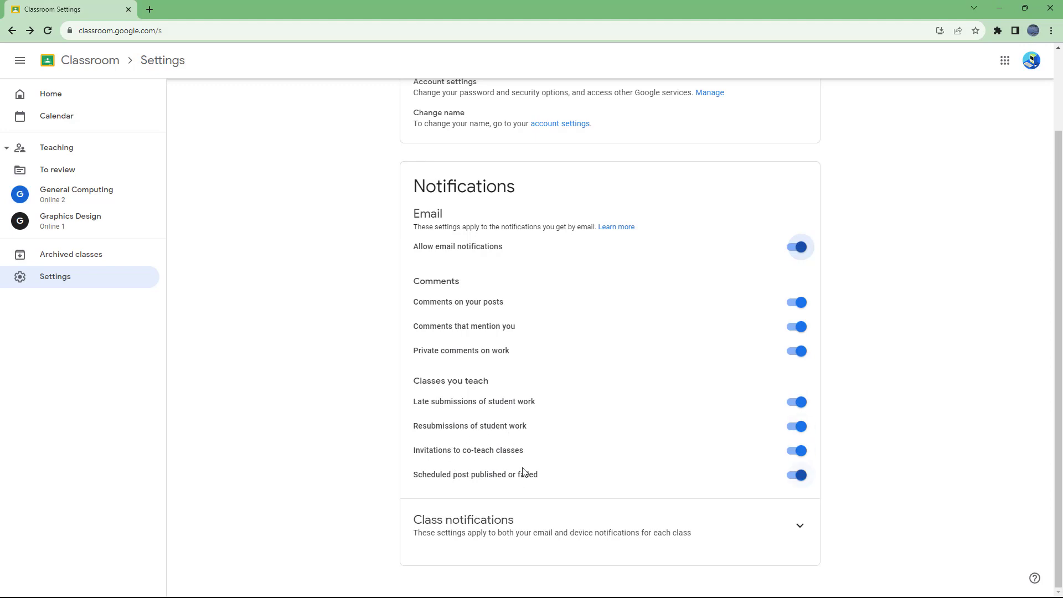
{"action": "left_click", "coordinate": [797, 476]}
{"action": "left_click", "coordinate": [796, 451]}
{"action": "left_click", "coordinate": [797, 426]}
{"action": "left_click", "coordinate": [797, 402]}
{"action": "left_click", "coordinate": [799, 428]}
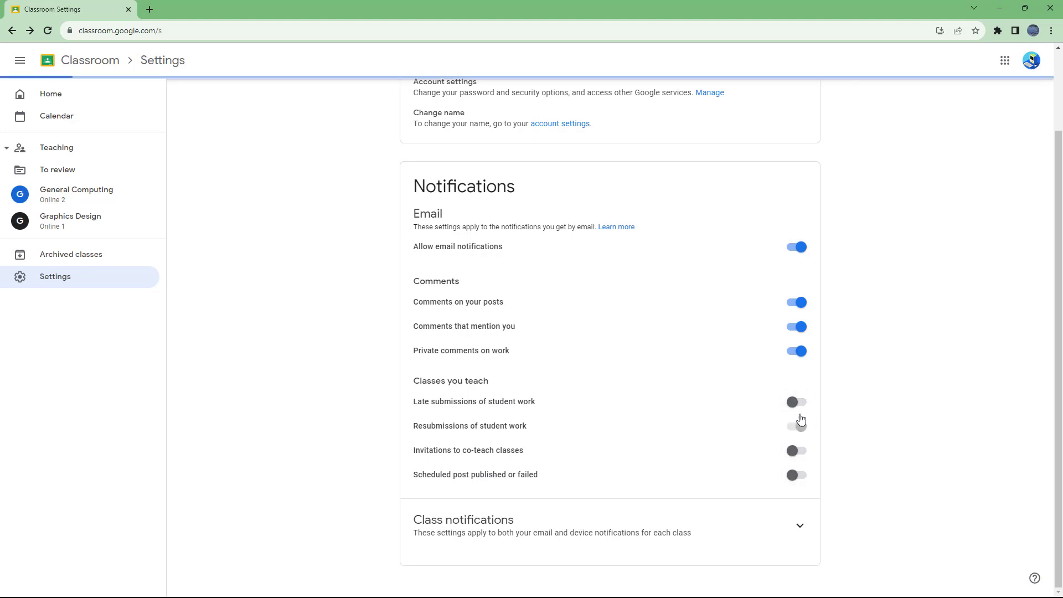
{"action": "left_click", "coordinate": [798, 407]}
{"action": "left_click", "coordinate": [797, 451]}
{"action": "left_click", "coordinate": [796, 475]}
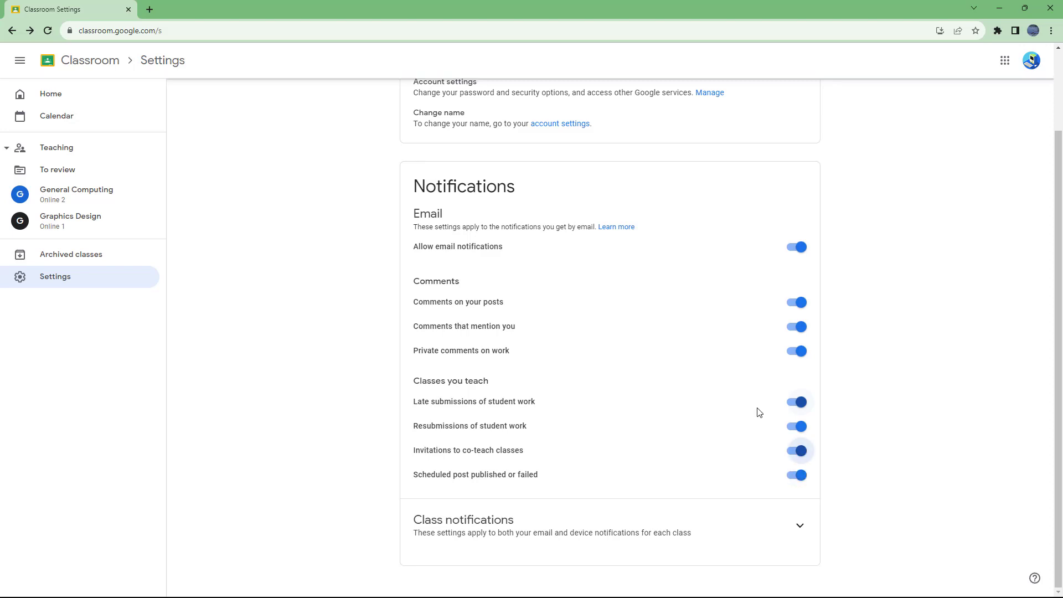
{"action": "left_click", "coordinate": [800, 528]}
Toggle General Computing and Graphics Design class notifications off and back on, leaving both on.
{"action": "scroll", "coordinate": [762, 510], "scroll_direction": "down", "scroll_amount": 1}
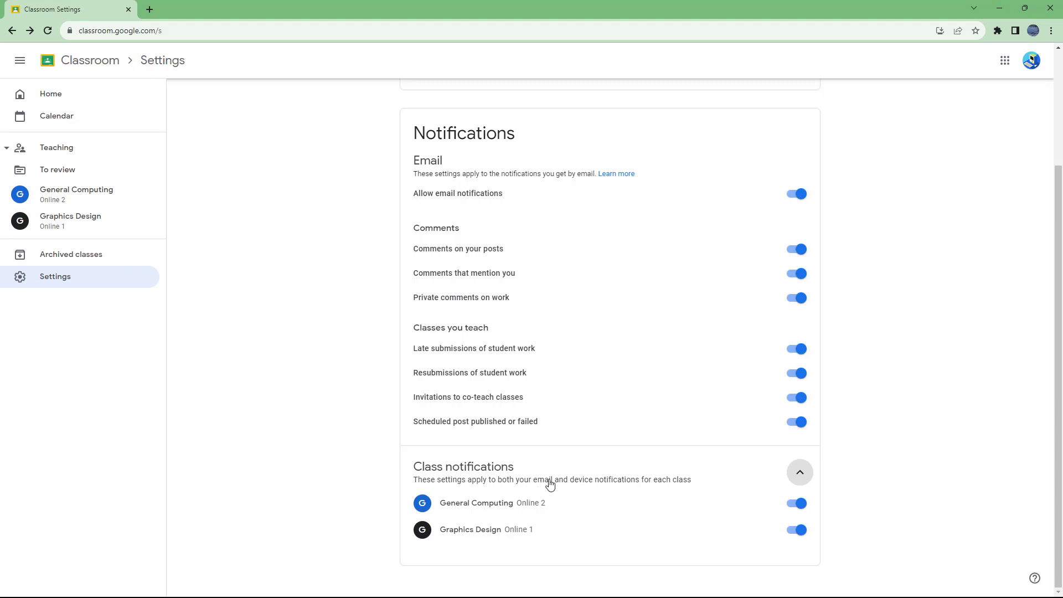
{"action": "left_click", "coordinate": [800, 504]}
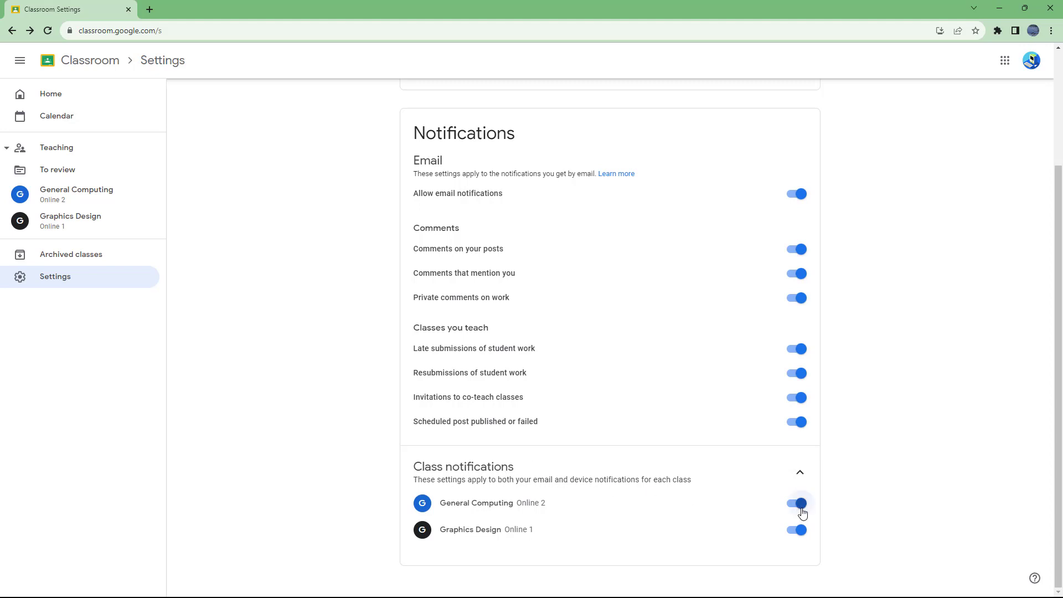
{"action": "left_click", "coordinate": [797, 530]}
{"action": "left_click", "coordinate": [798, 504]}
{"action": "left_click", "coordinate": [798, 530]}
{"action": "left_click", "coordinate": [795, 532]}
{"action": "left_click", "coordinate": [792, 530]}
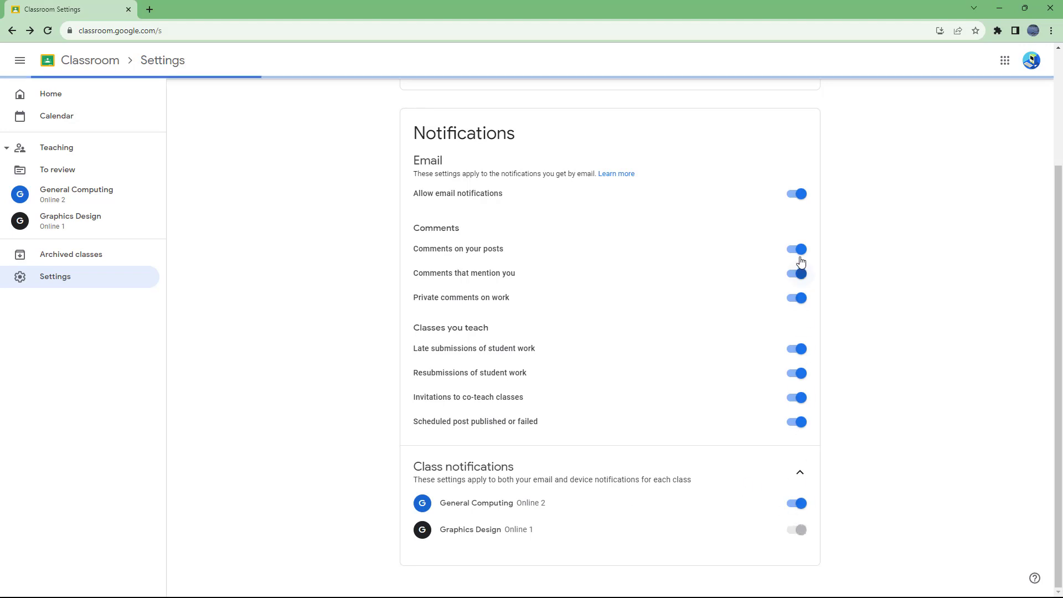
{"action": "scroll", "coordinate": [803, 401], "scroll_direction": "up", "scroll_amount": 3}
{"action": "scroll", "coordinate": [800, 399], "scroll_direction": "down", "scroll_amount": 3}
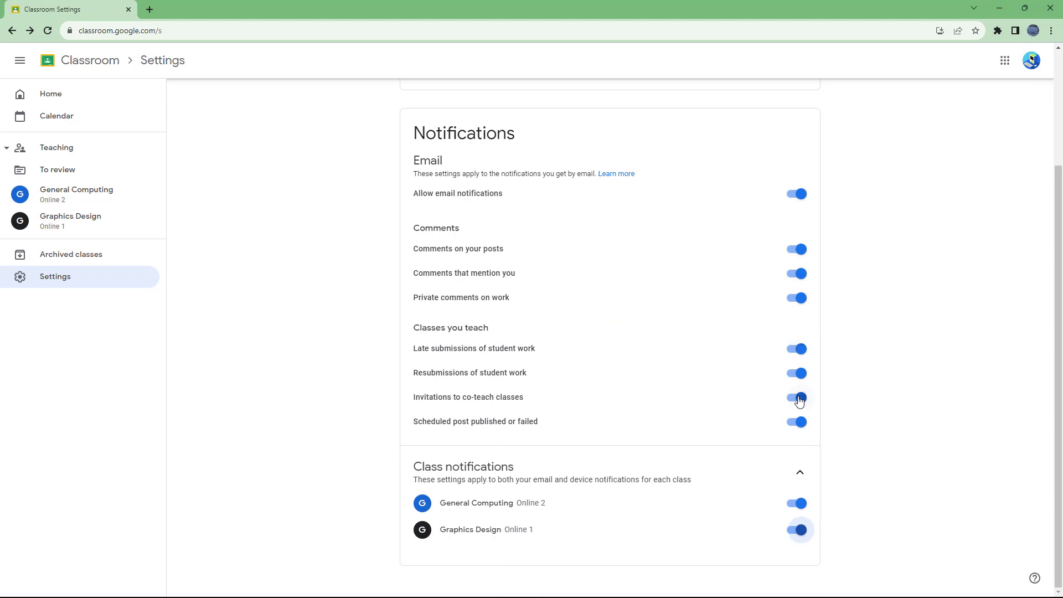